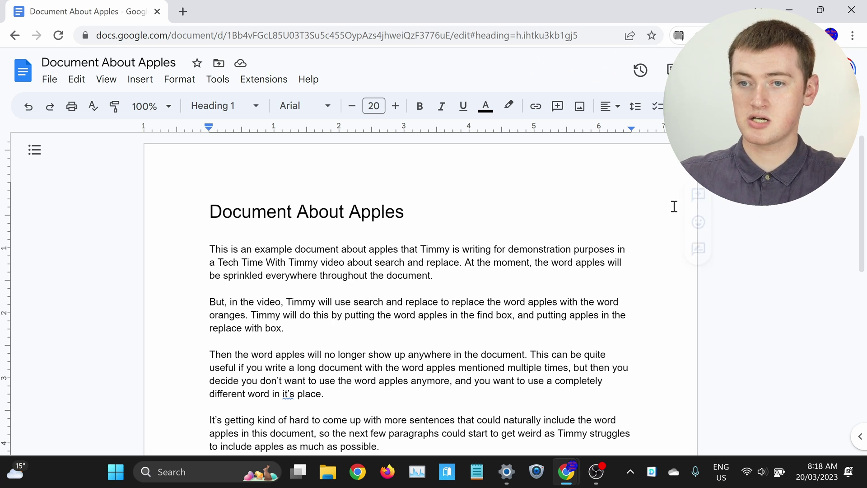
- Open the Find and replace dialog from the Edit menu
click(75, 81)
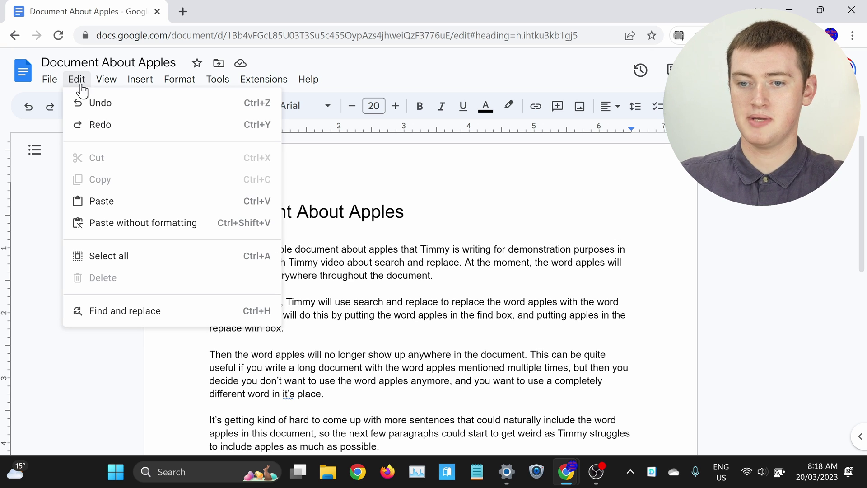
click(170, 310)
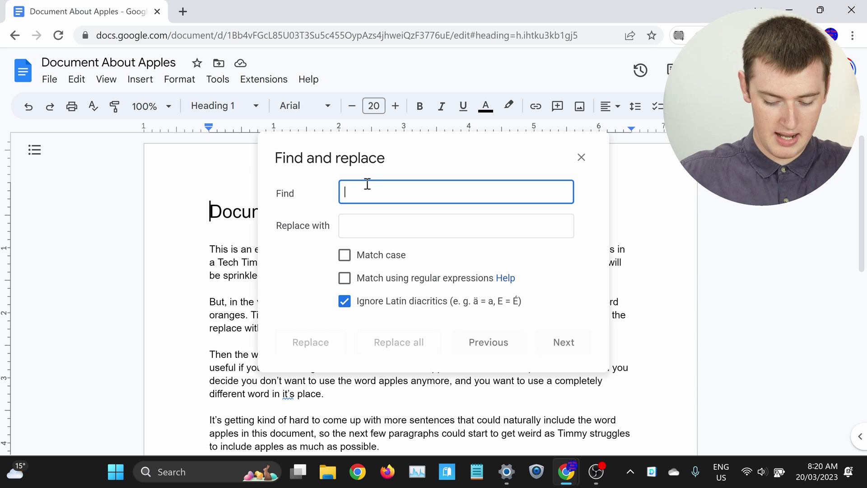
- Search for 'apples' with 'oranges' as the replacement, moving the panel aside to show the text
text(apples)
click(402, 224)
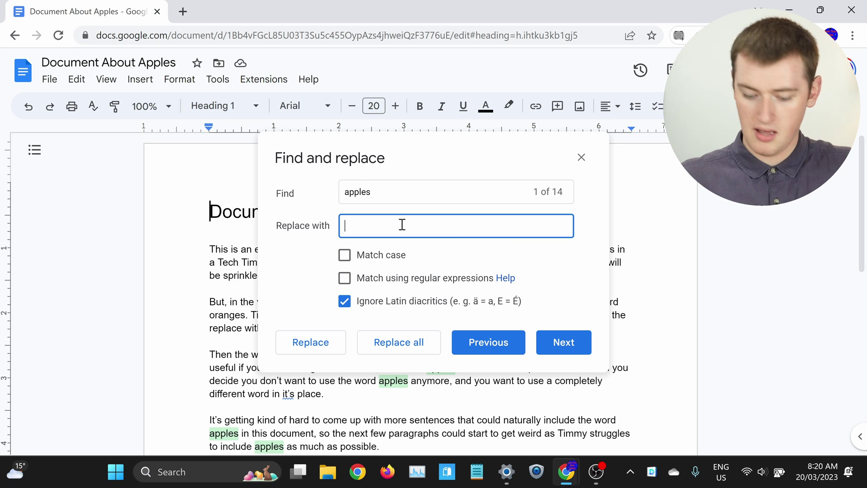
text(oranges)
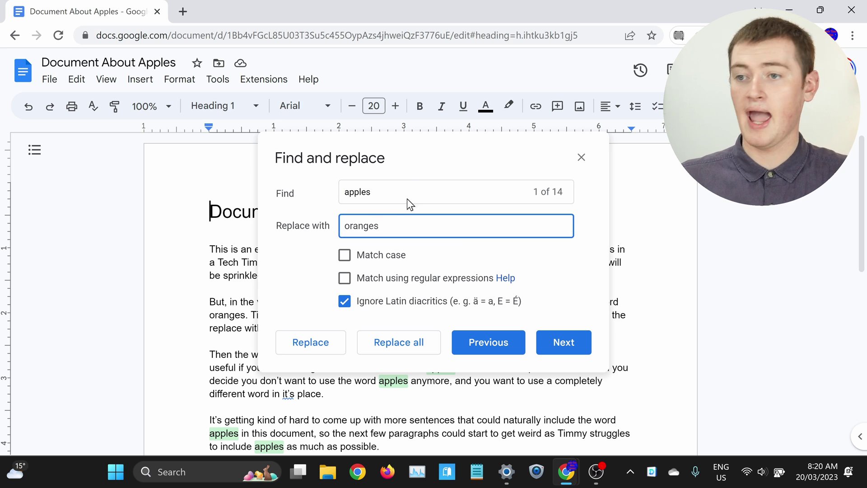
drag(410, 144, 707, 151)
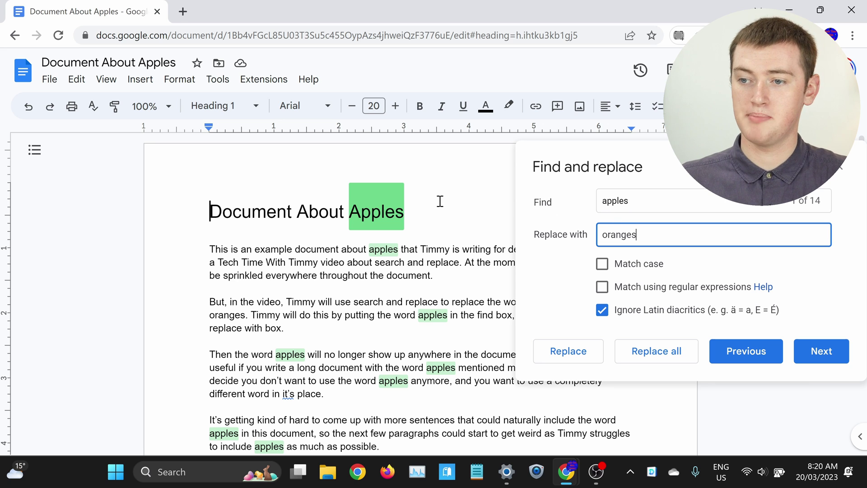
scroll(441, 201, down, 2)
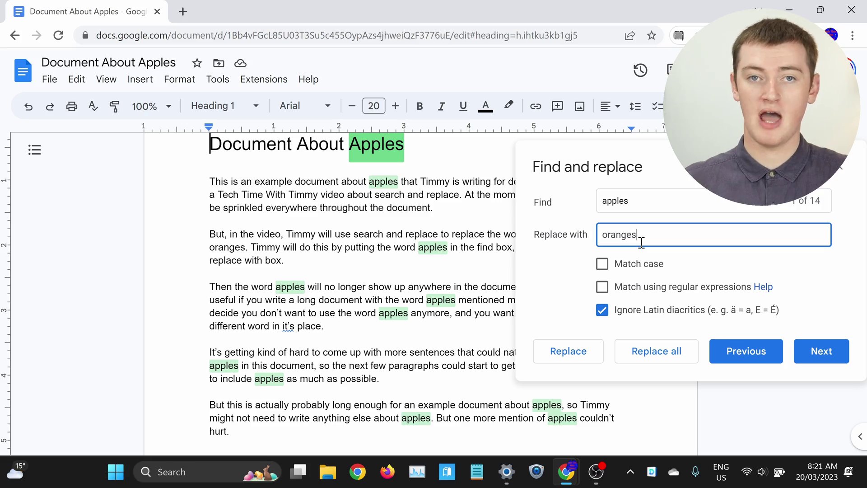
scroll(411, 210, up, 2)
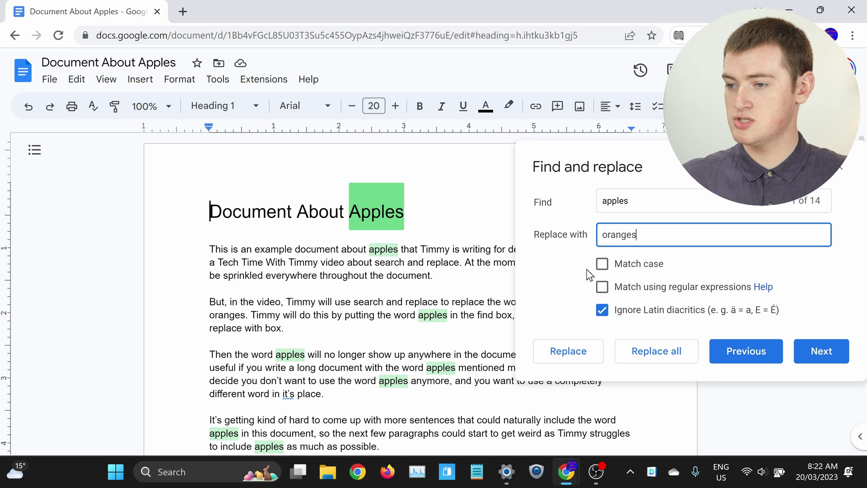
- With Match case on, replace all lowercase 'apples' with 'oranges', then change the search term to 'Apples'
click(602, 265)
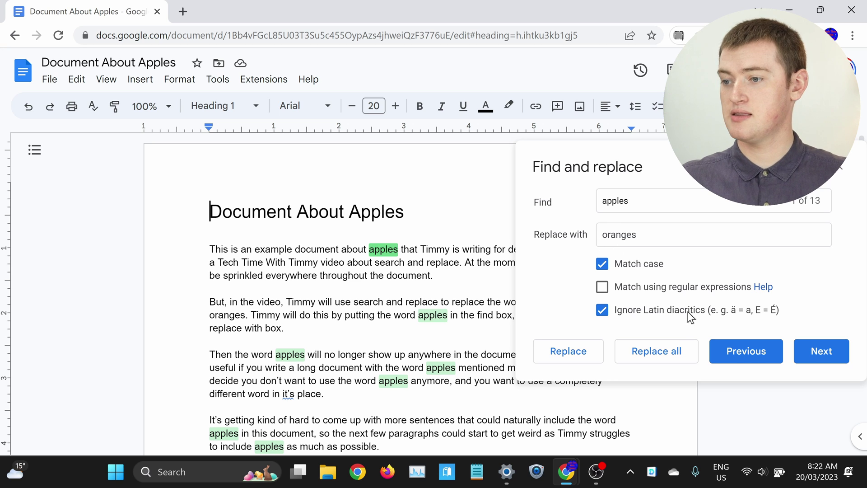
click(675, 350)
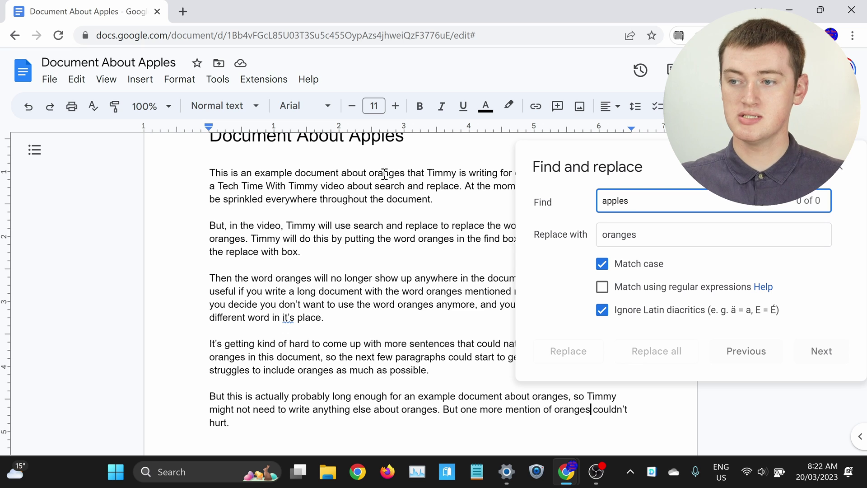
click(606, 201)
key(BackSpace)
text(A)
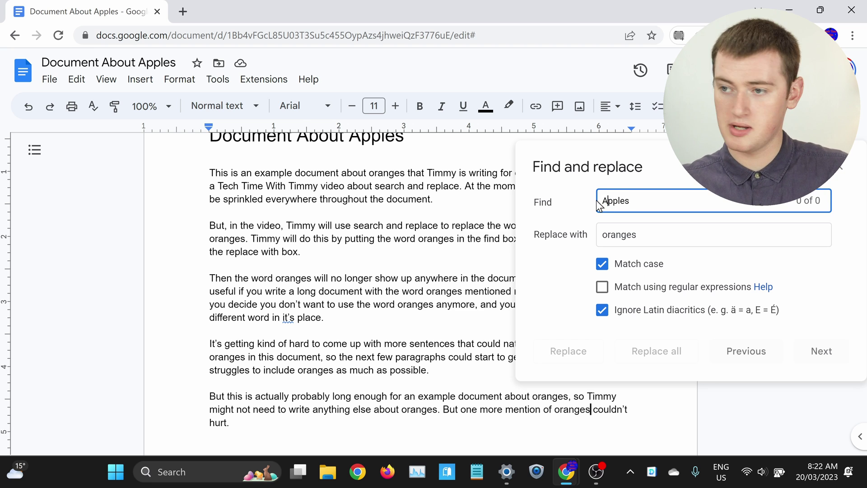
- Capitalise the replacement to 'Oranges', replace the title's 'Apples', and close the panel
drag(607, 233, 600, 234)
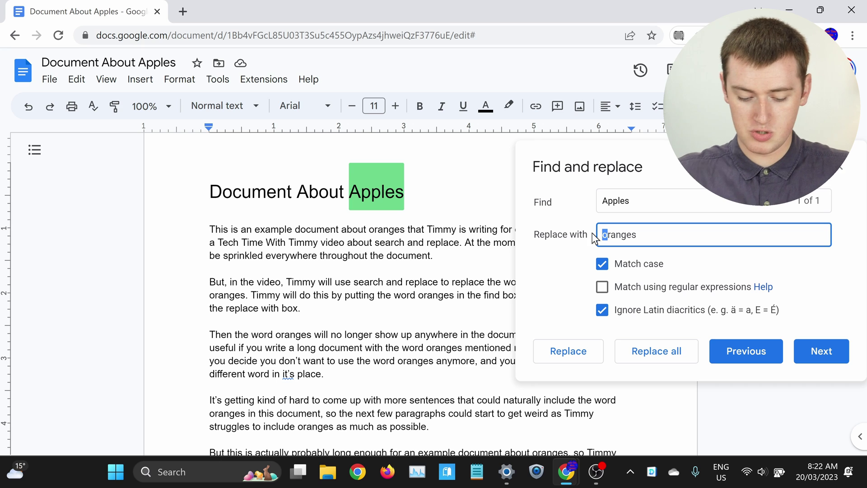
text(O)
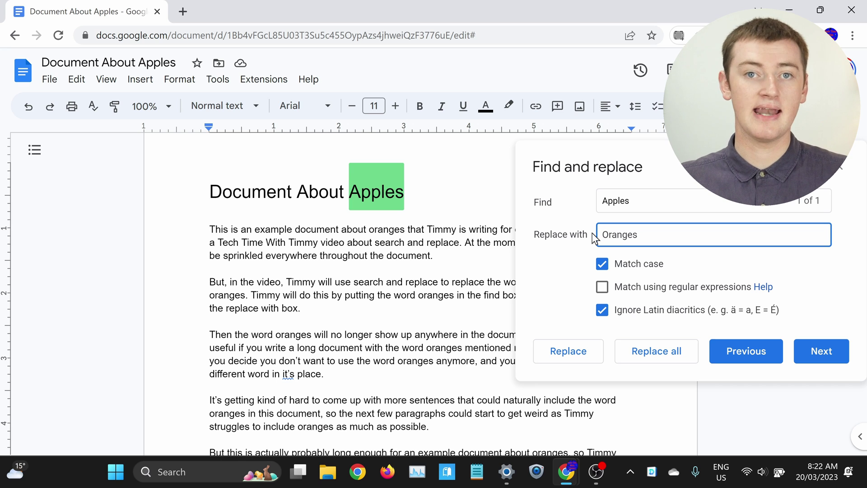
click(673, 352)
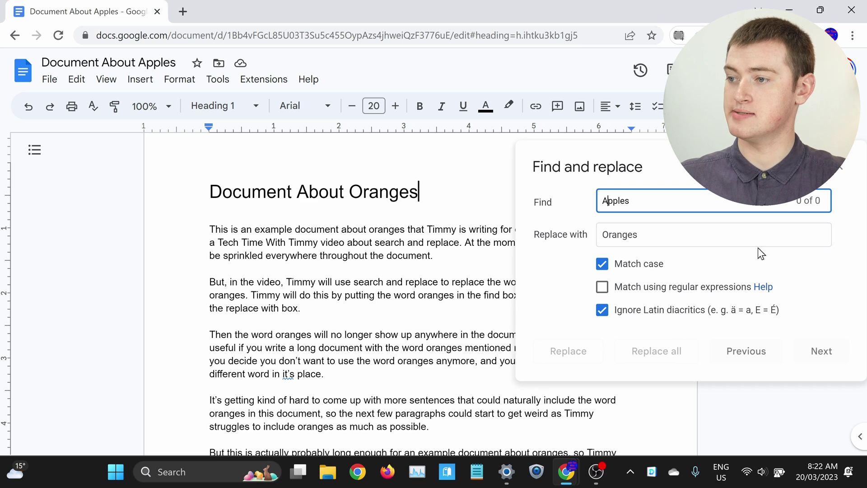
click(839, 168)
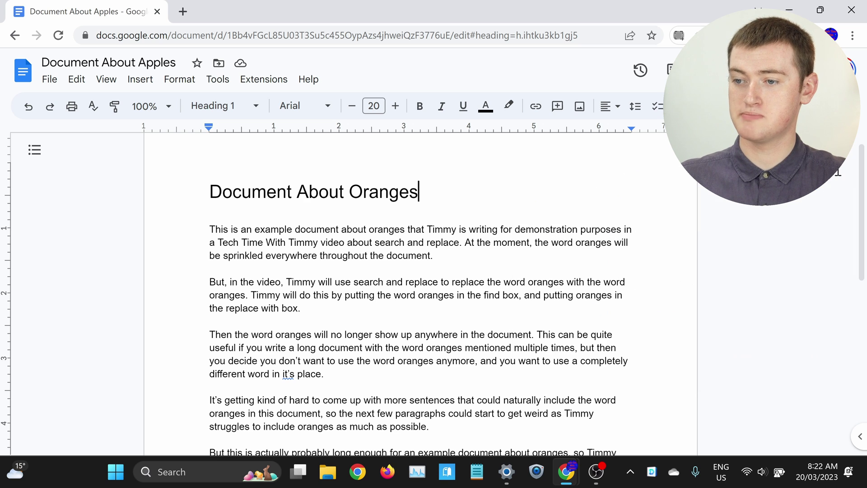
scroll(417, 182, down, 1)
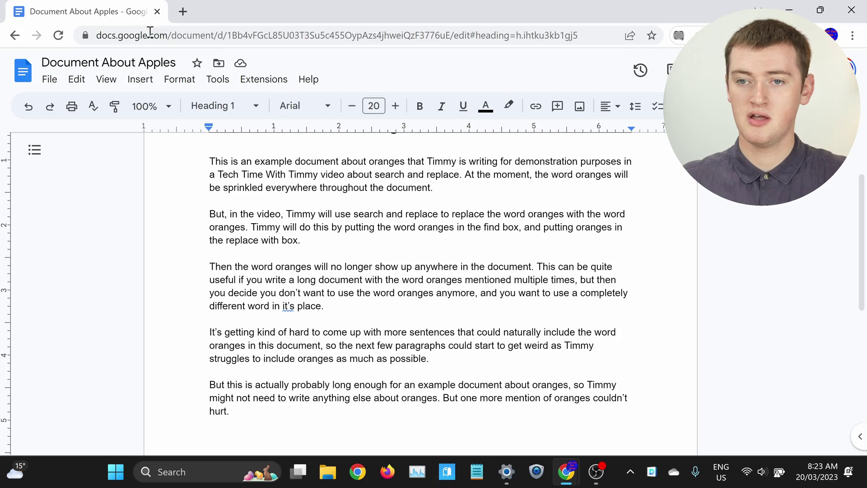
click(77, 80)
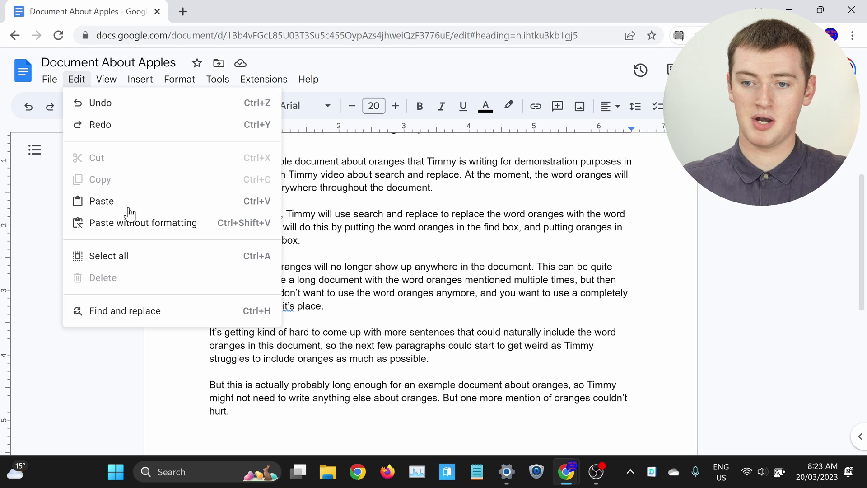
- Reopen Find and replace with 'Timmy' as the search and 'Edward' as the replacement, panel moved right
click(147, 310)
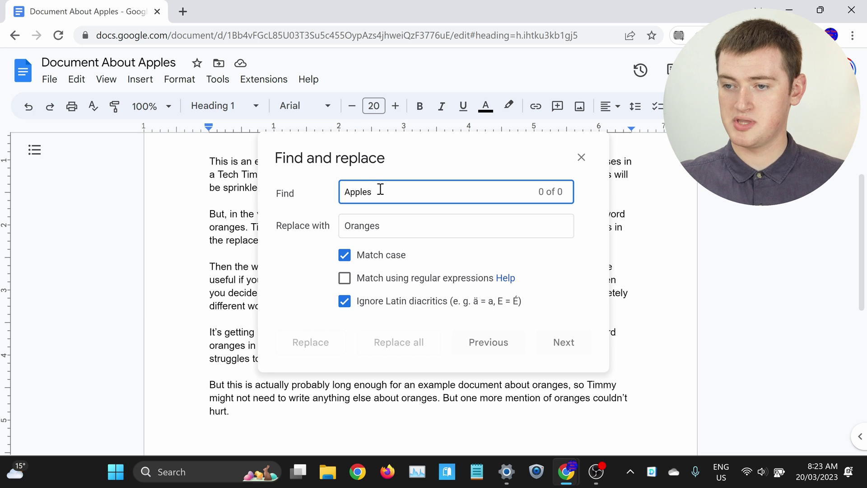
drag(379, 189, 307, 186)
text(Timmy)
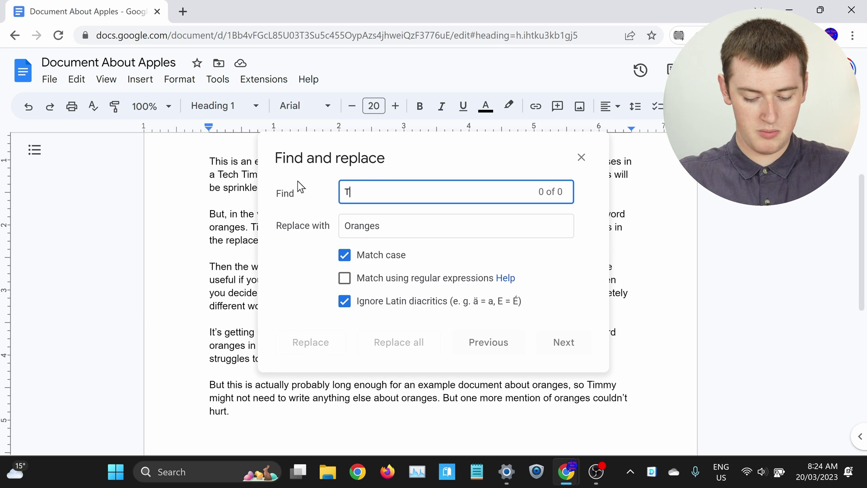
click(386, 220)
text(Edward)
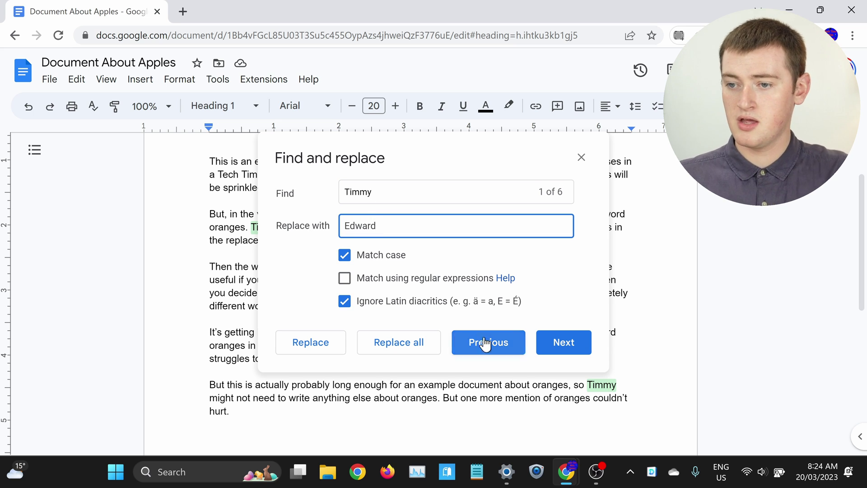
triple_click(571, 166)
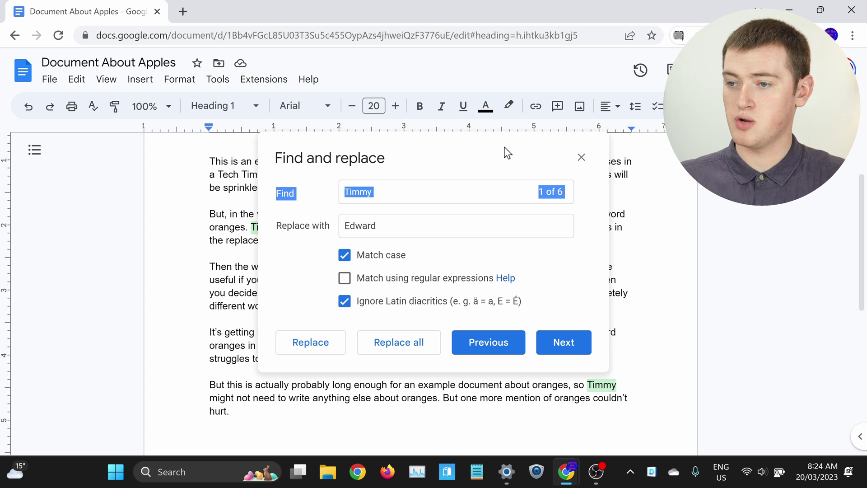
drag(521, 150, 773, 145)
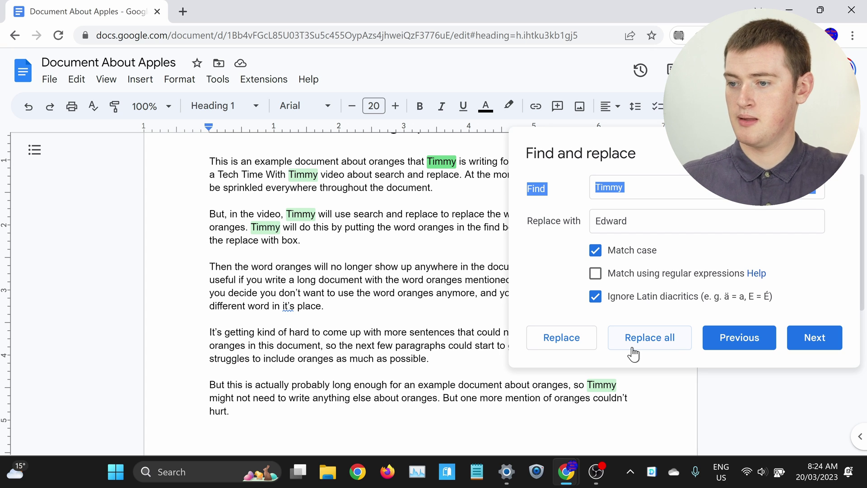
- Replace the first 'Timmy' and the fourth 'Timmy' with 'Edward', skipping the two in between
click(561, 343)
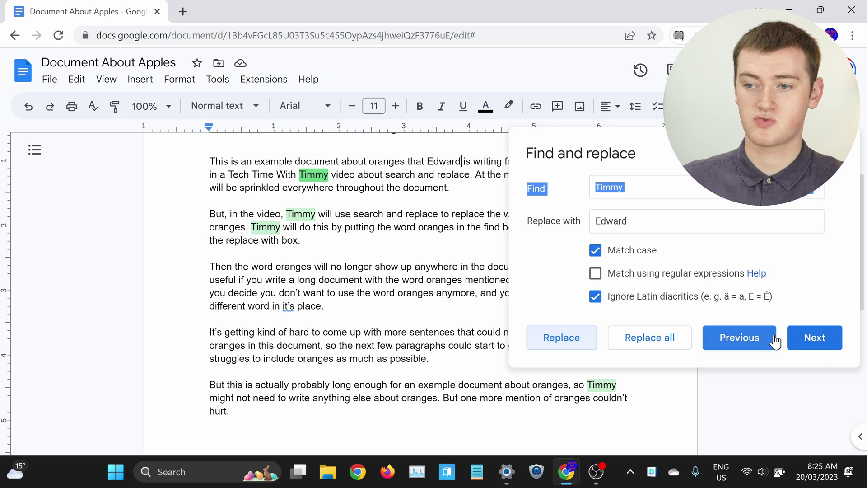
click(814, 346)
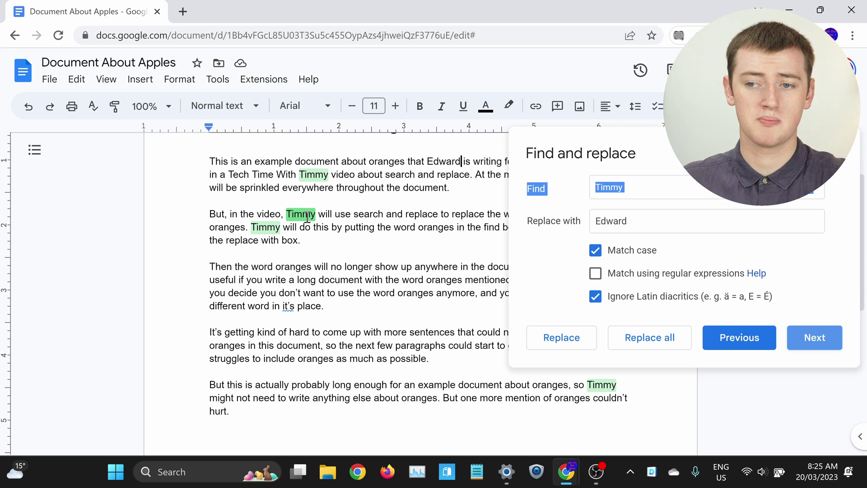
click(805, 349)
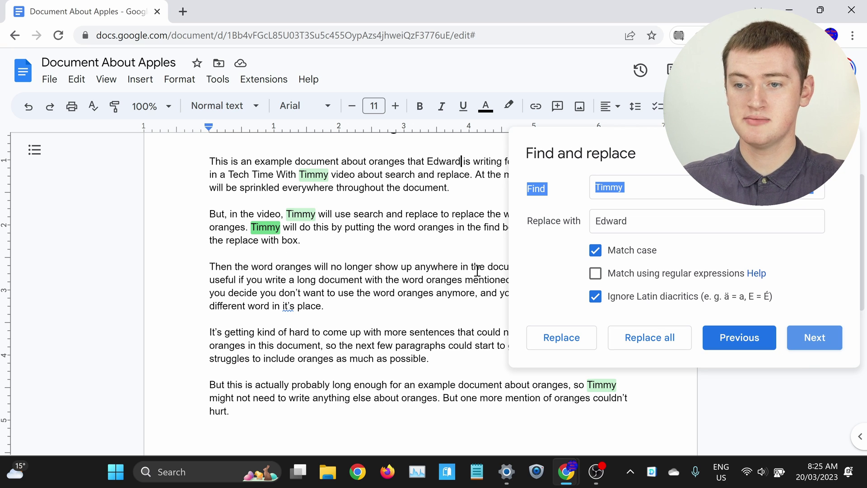
click(560, 347)
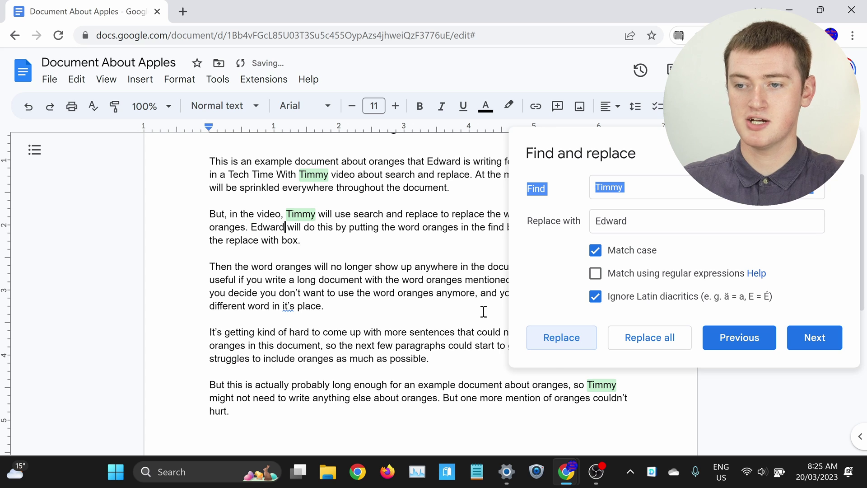